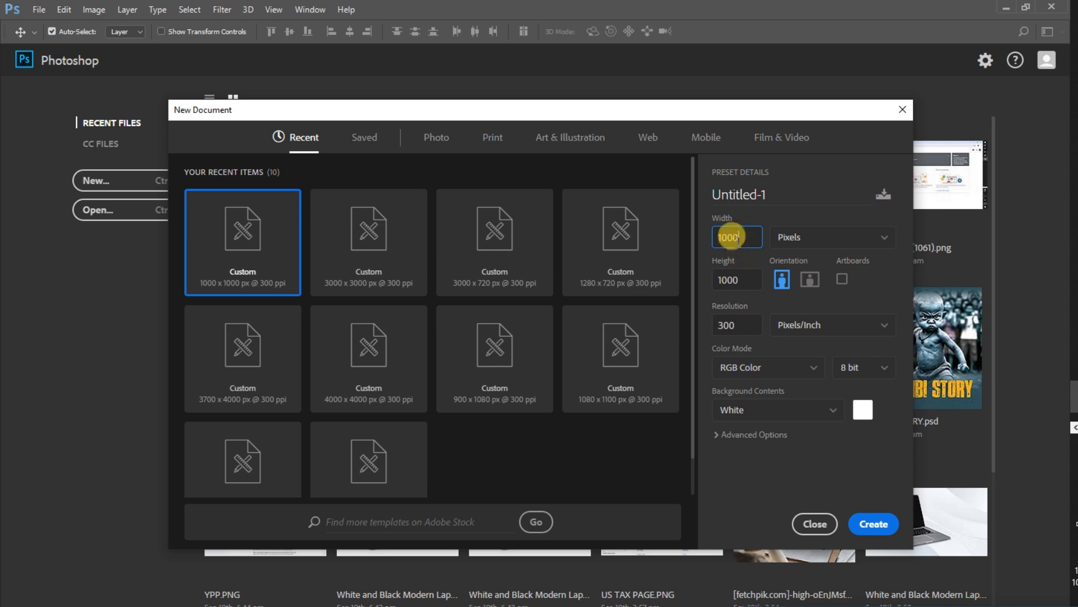
Step: Create a 1000 x 1000 pixel RGB document at 300 pixels/inch with a white background
click(739, 272)
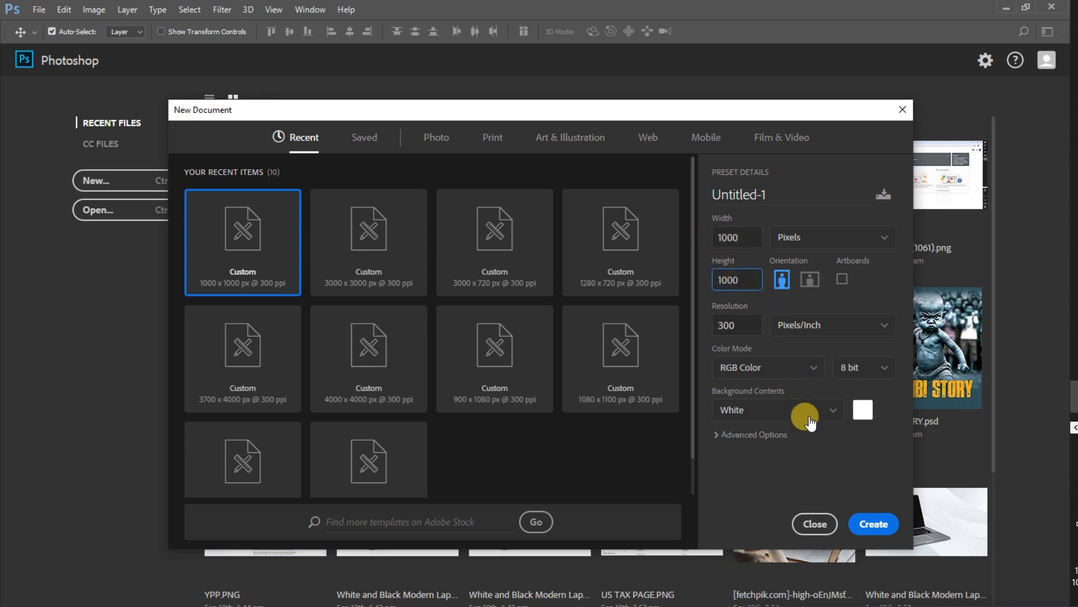
click(873, 529)
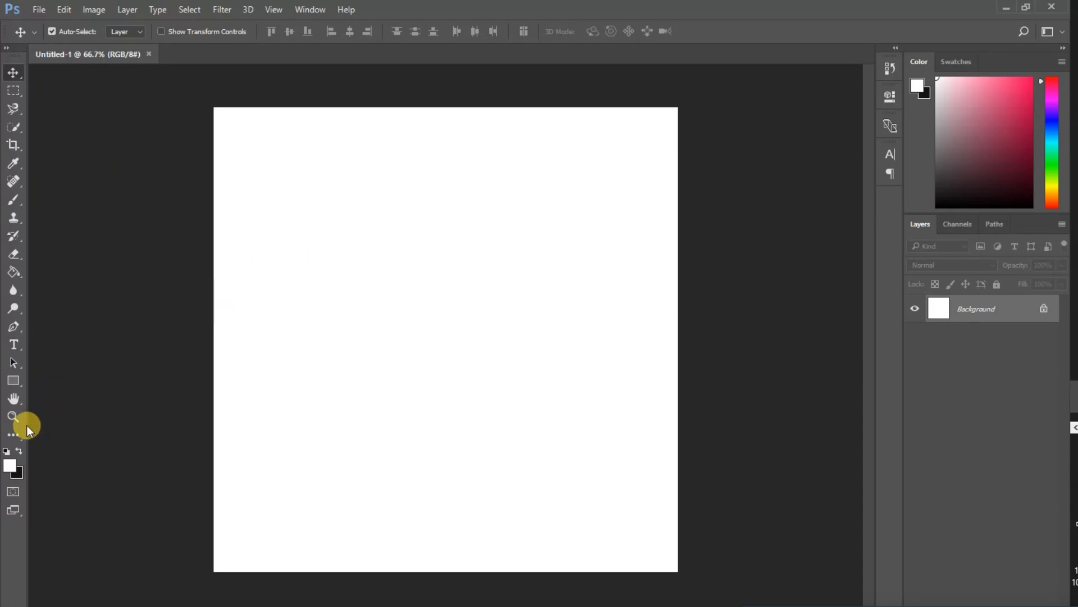
click(12, 416)
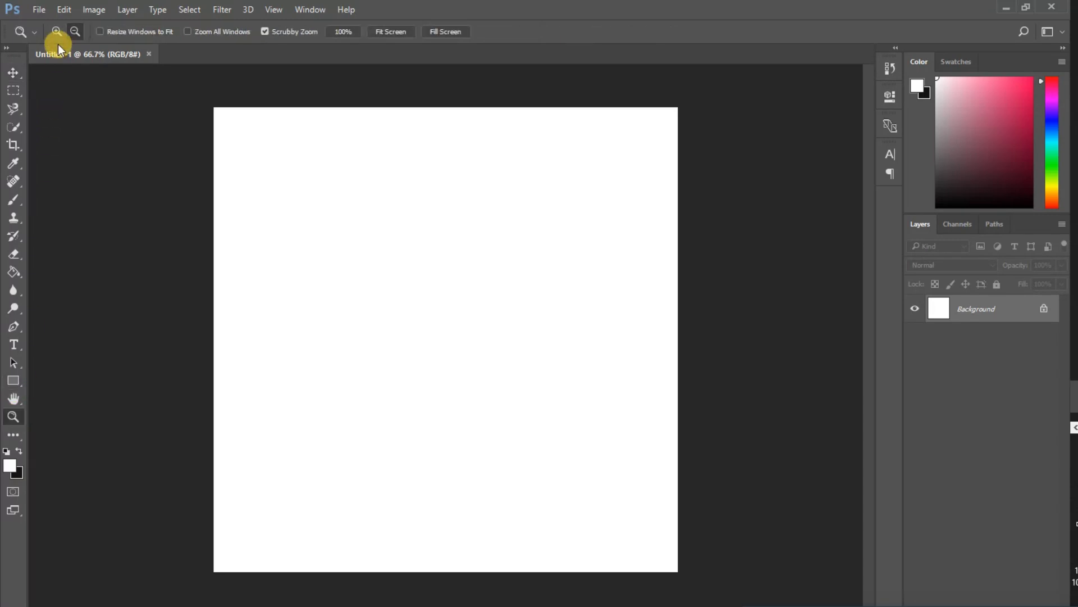
alt+click(433, 320)
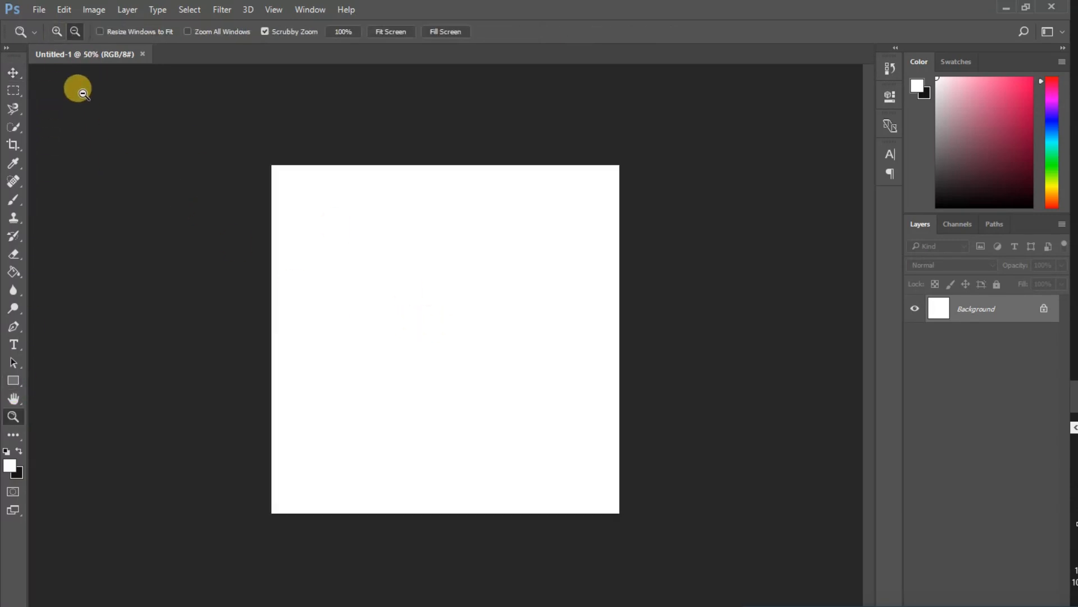
Step: Open the portrait image "Untitled design - 2024-10-25T022613.857" from the DV LOTTERY folder on the Desktop
click(39, 10)
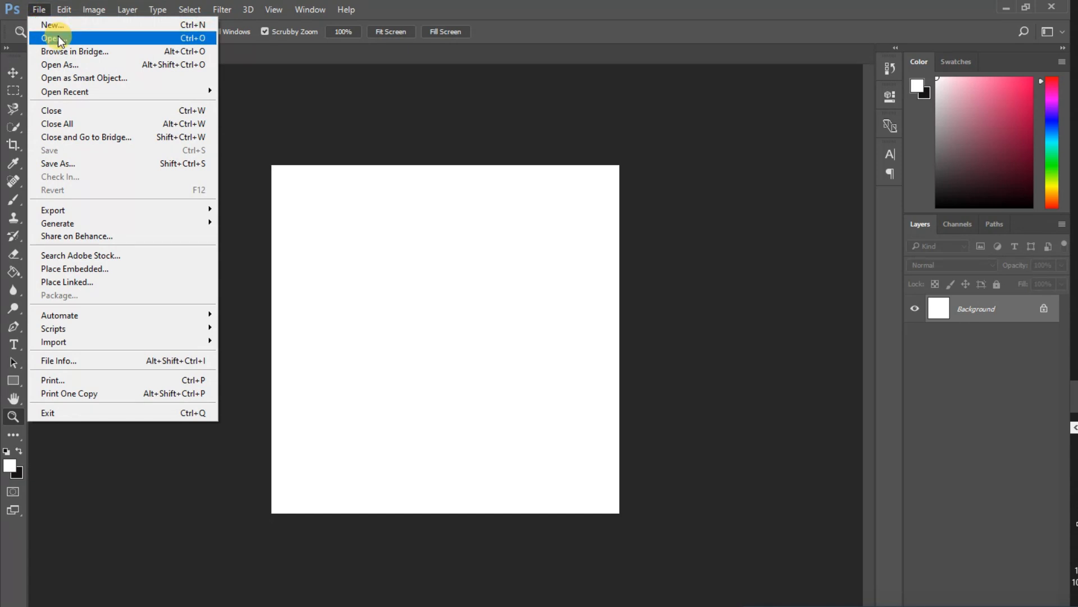
click(59, 37)
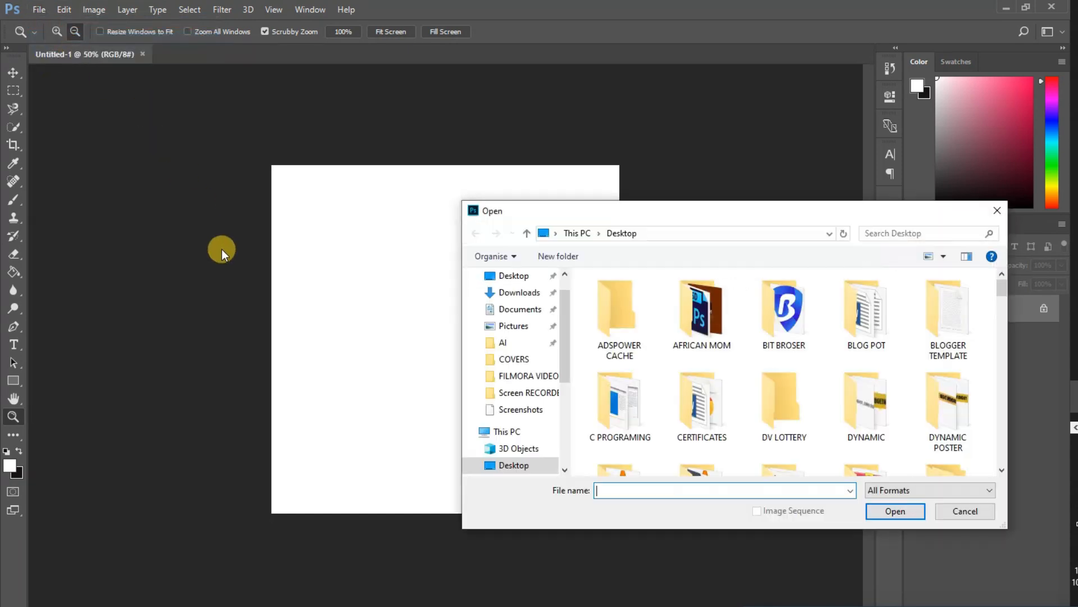
scroll(522, 318, up, 1)
click(514, 304)
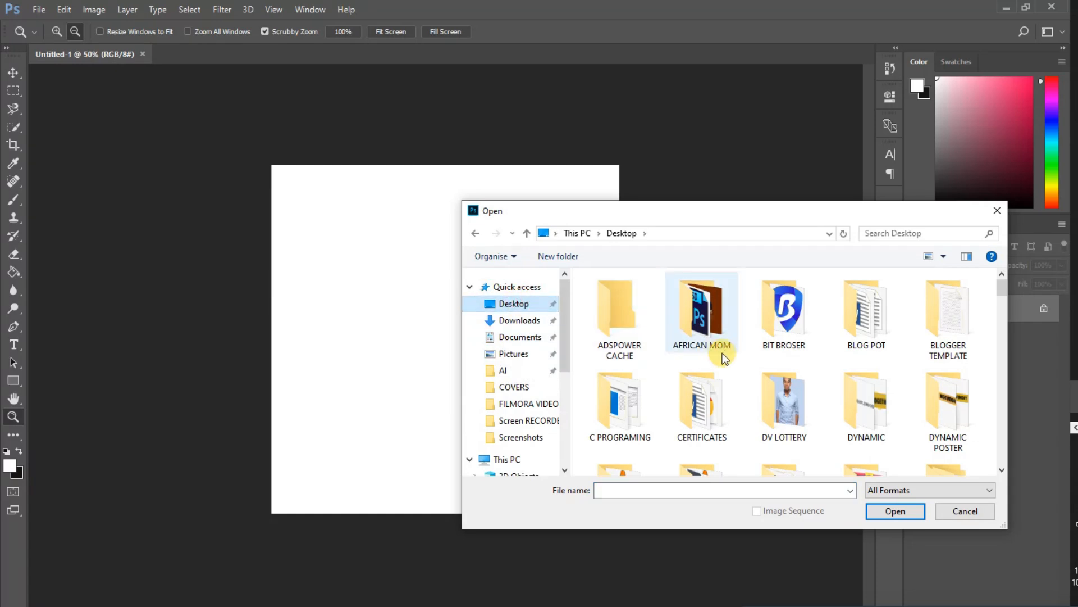
scroll(761, 361, down, 1)
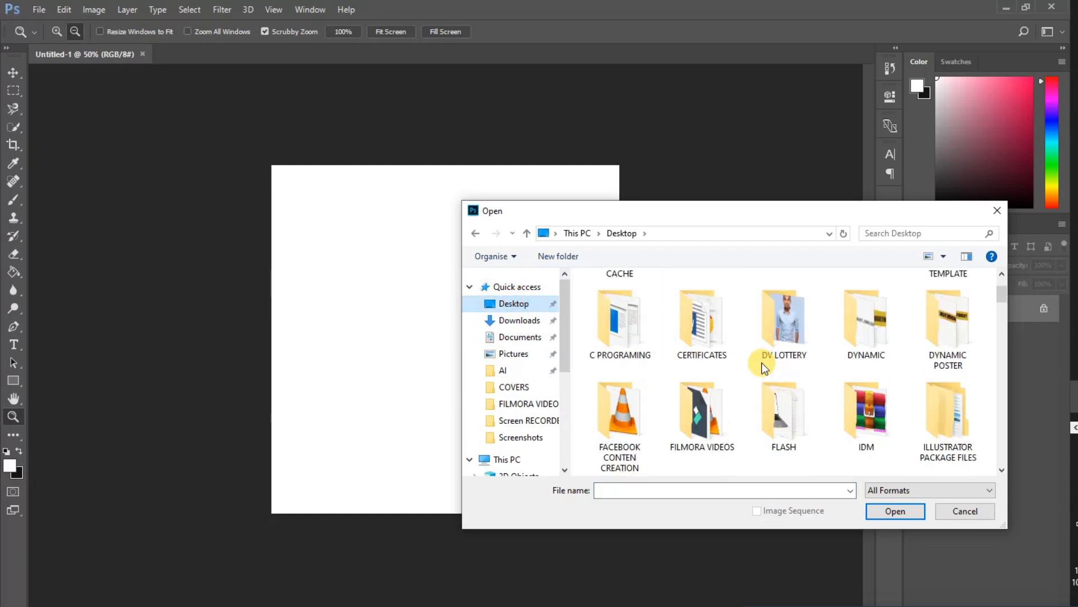
double_click(780, 328)
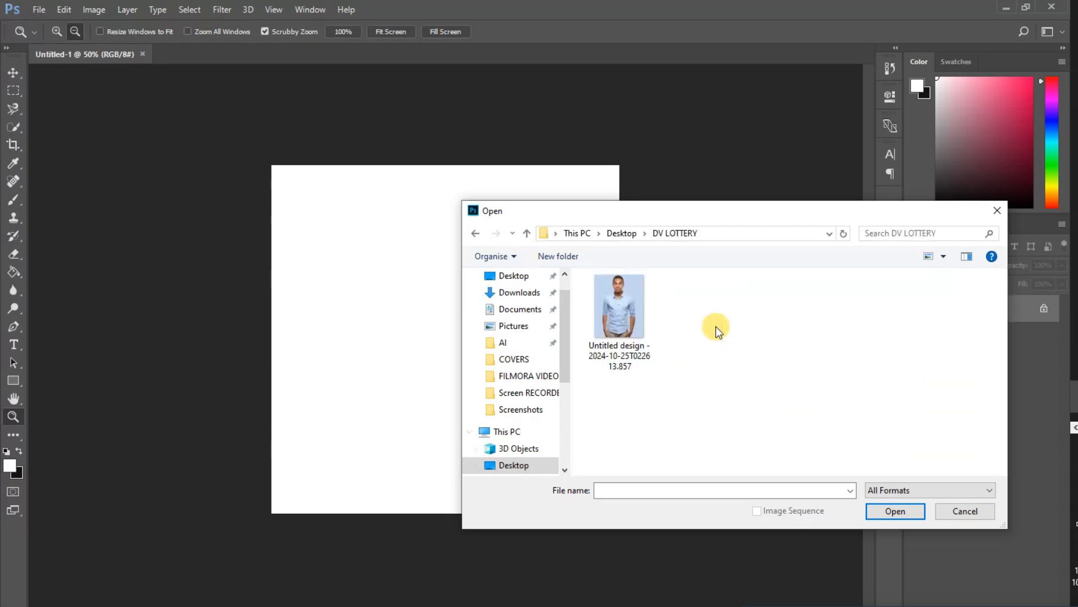
double_click(631, 305)
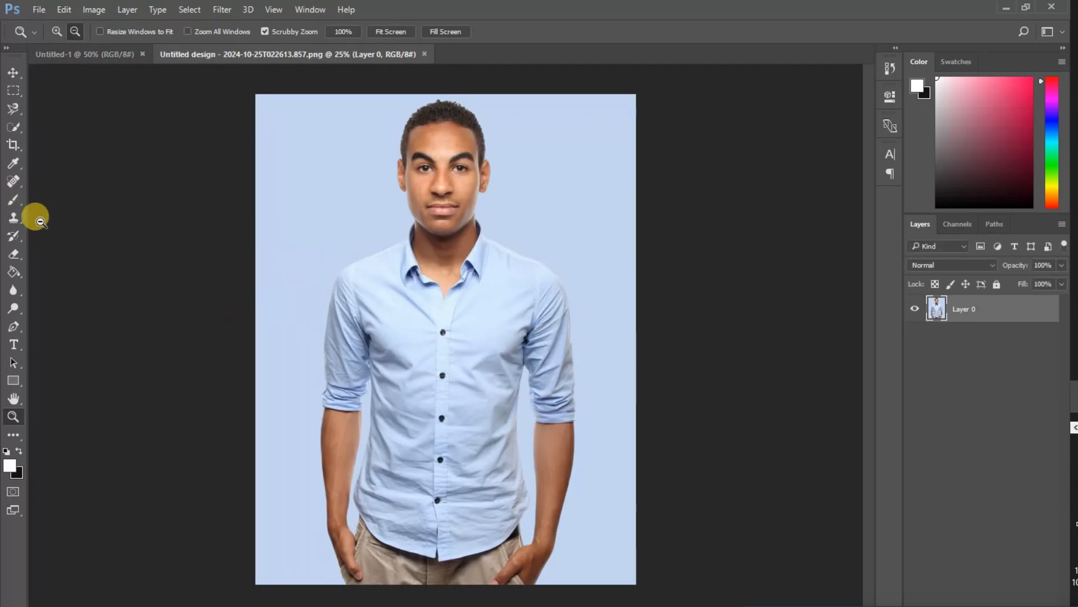
Step: Select the light-blue backdrop with the Magic Wand, subtract the upper shirt using Quick Selection, then delete the selected area and deselect
click(17, 126)
click(74, 140)
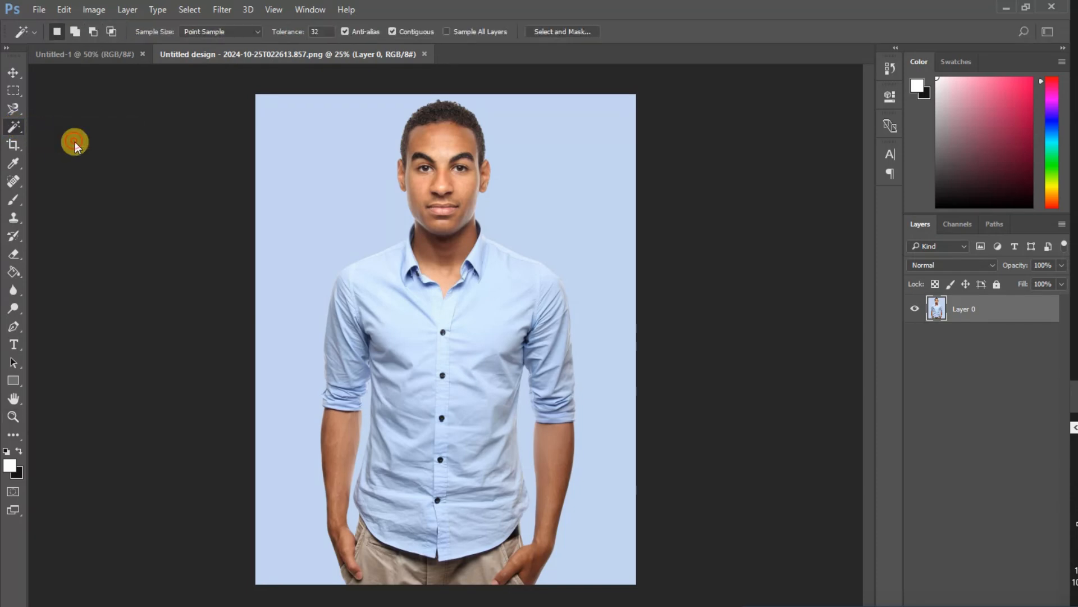
click(330, 219)
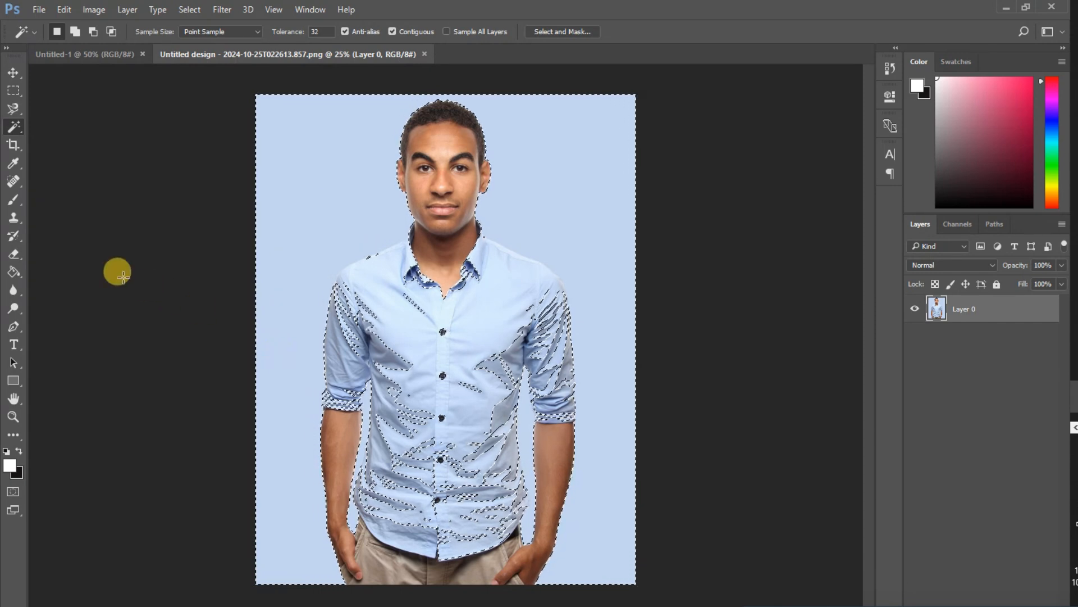
right_click(13, 128)
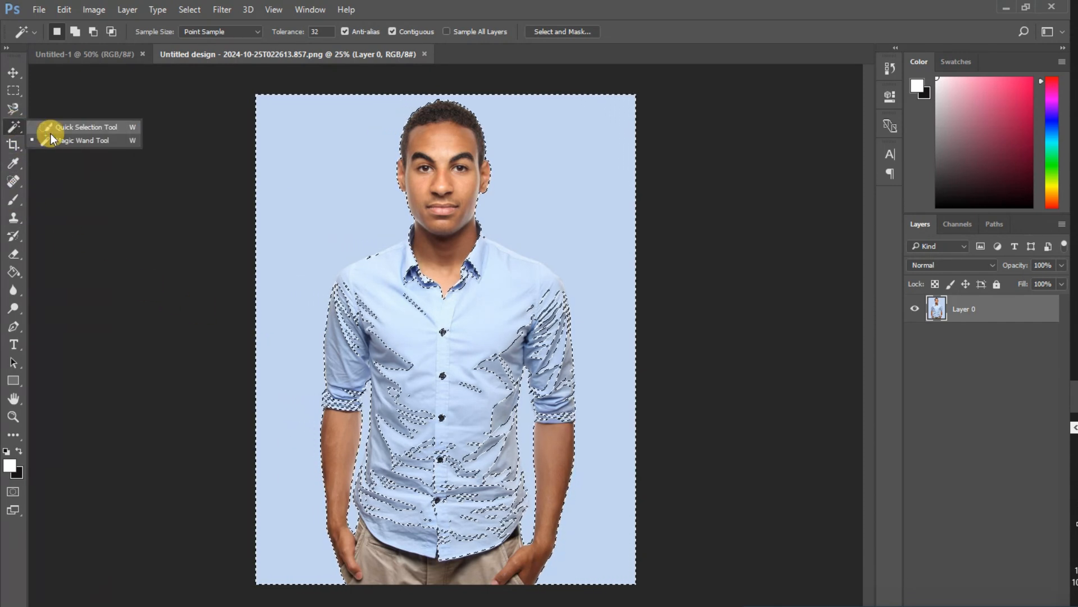
click(74, 128)
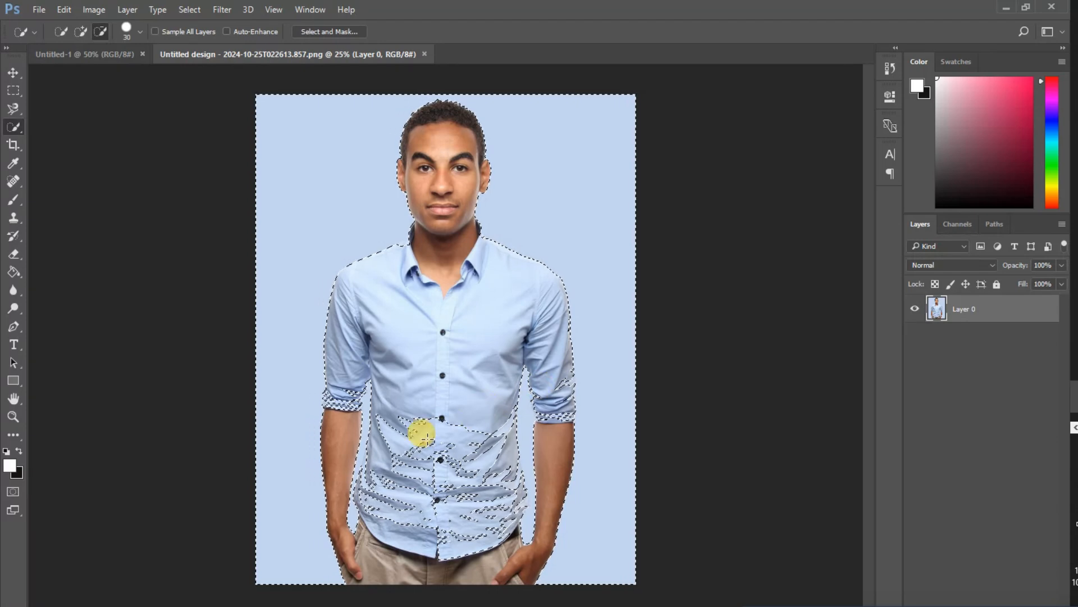
key(Delete)
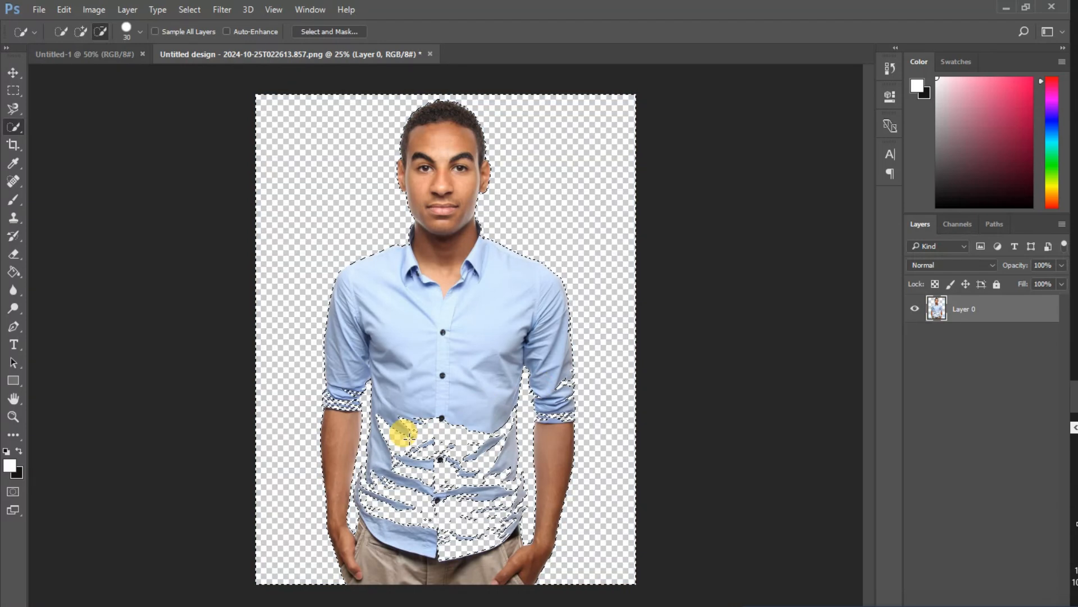
key(ctrl+d)
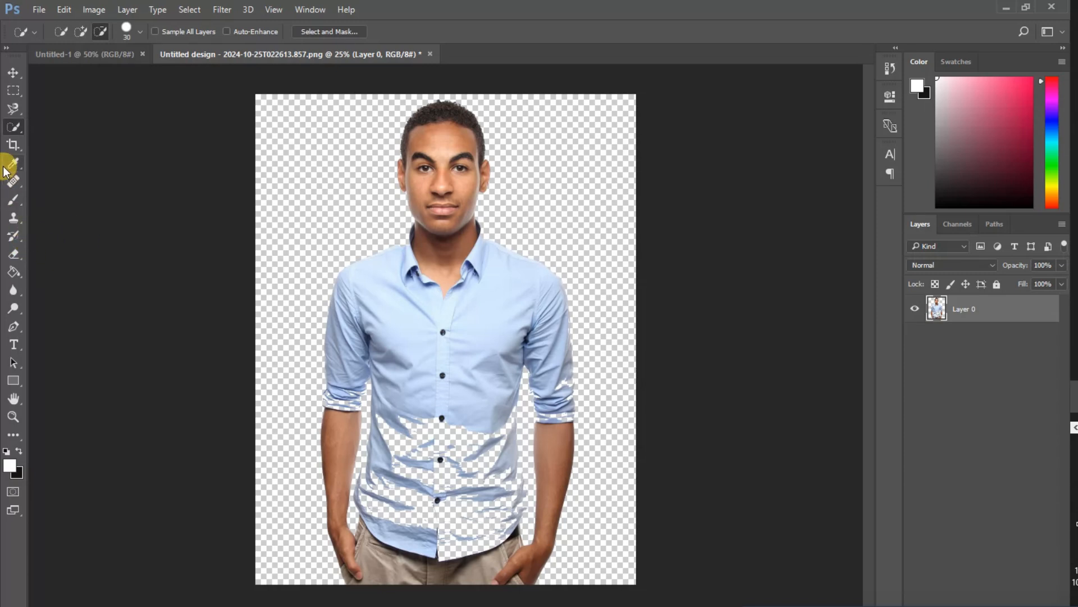
Step: Move the cut-out portrait into Untitled-1 and scale it to about 80.7%, with the head and shoulders centred on the canvas
click(12, 72)
drag(455, 309, 430, 417)
key(ctrl+t)
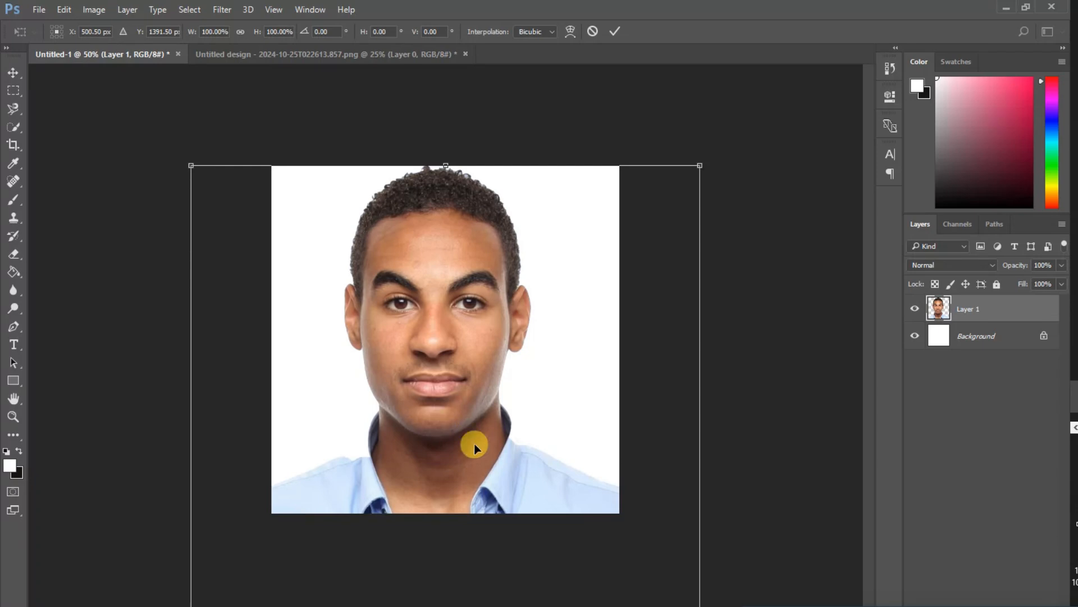
drag(500, 420, 359, 241)
drag(402, 424, 429, 200)
drag(448, 482, 431, 262)
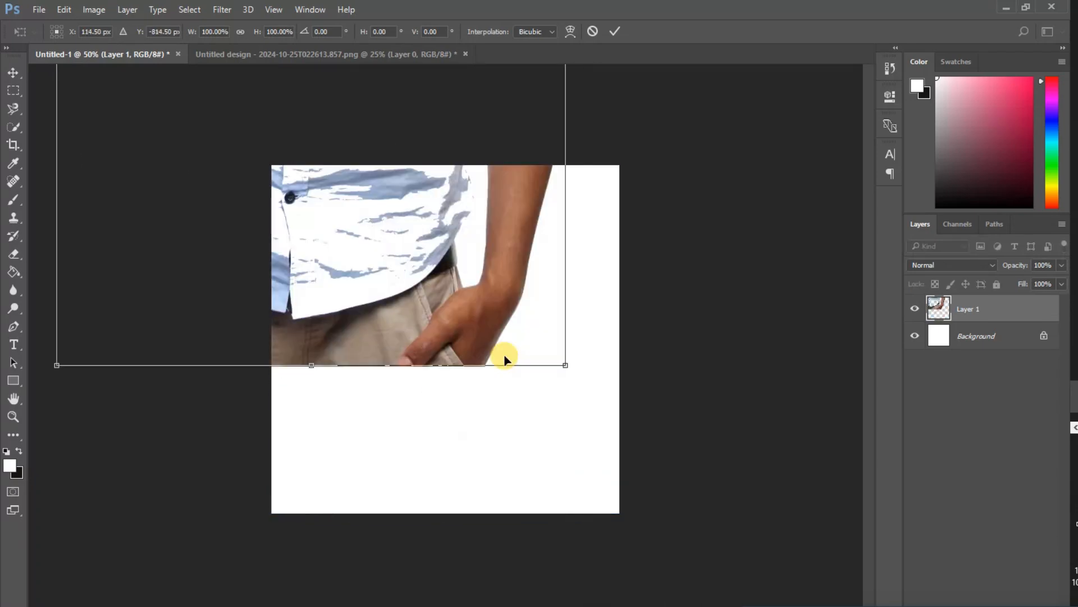
drag(563, 366, 539, 538)
drag(422, 245, 478, 595)
drag(452, 366, 457, 522)
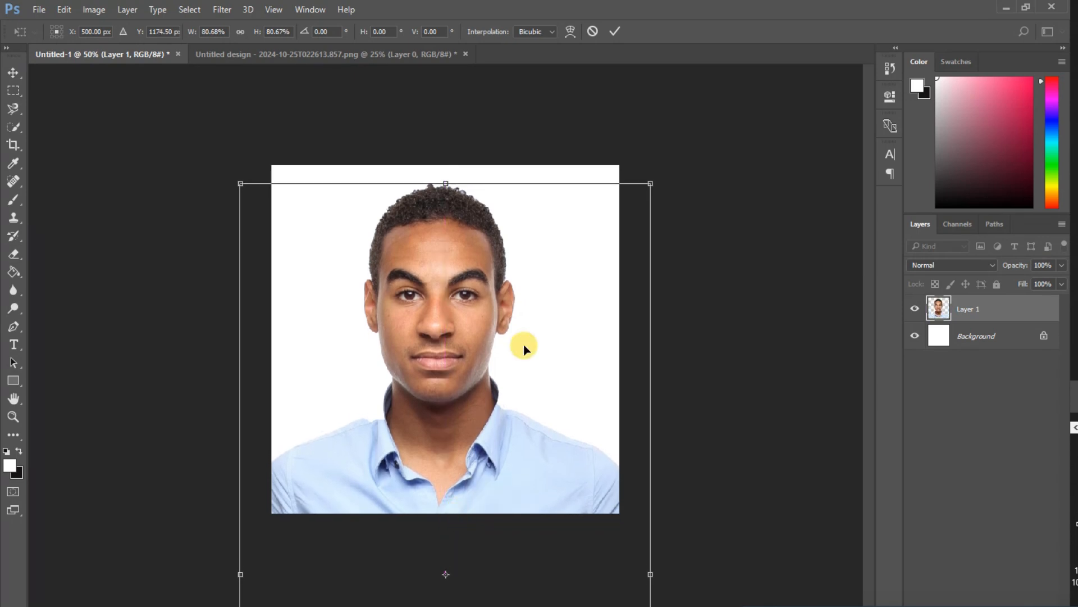
click(612, 34)
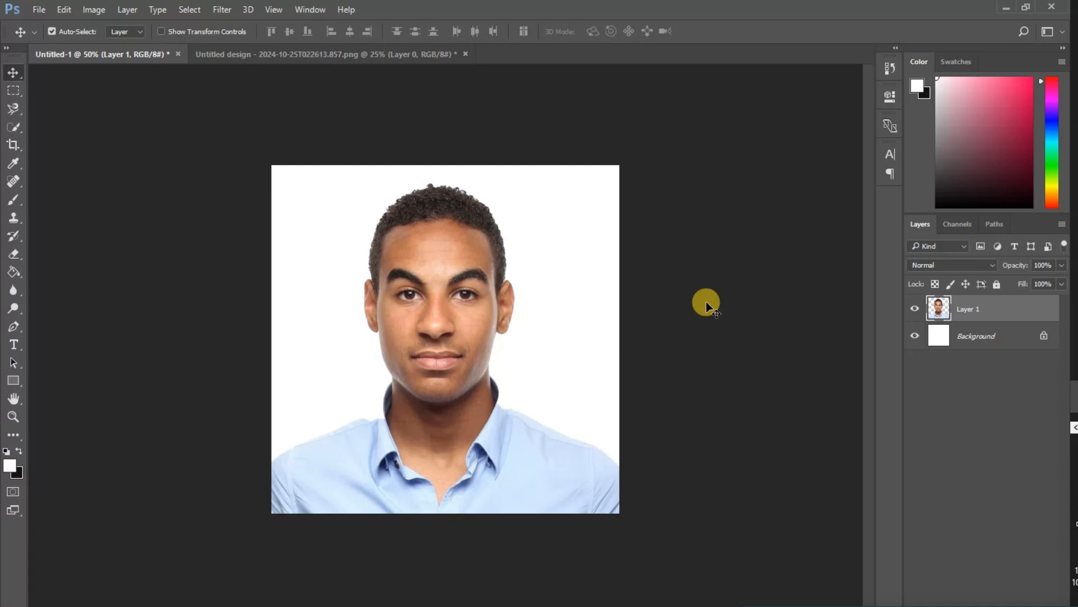
Step: Save the composition as a JPEG named DV LOTTERY PHOTO in the DV LOTTERY folder, with quality 8 (High) and Baseline ("Standard") format
click(41, 10)
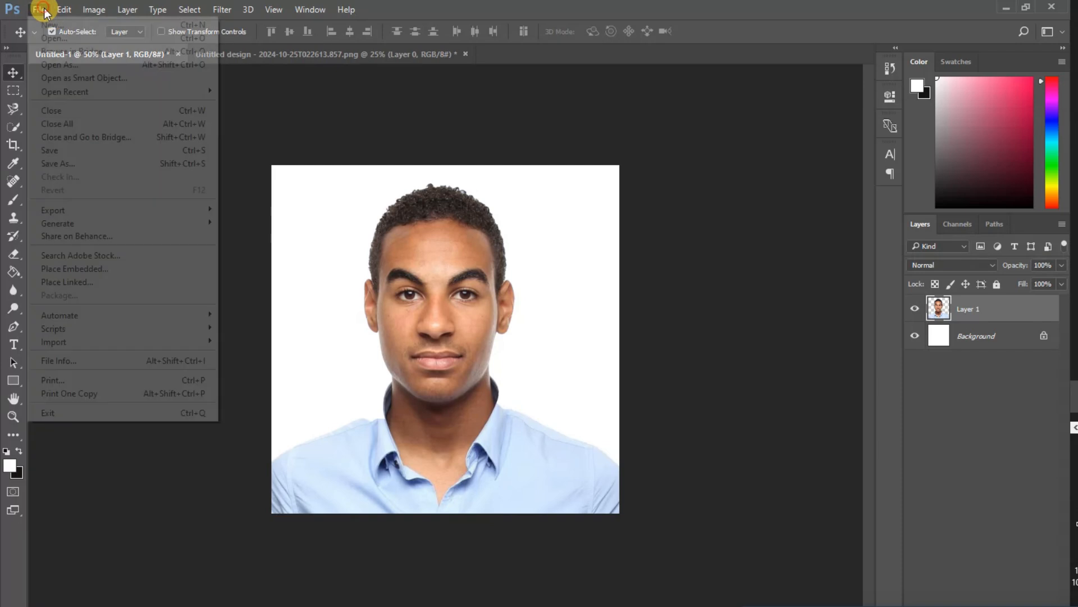
click(68, 162)
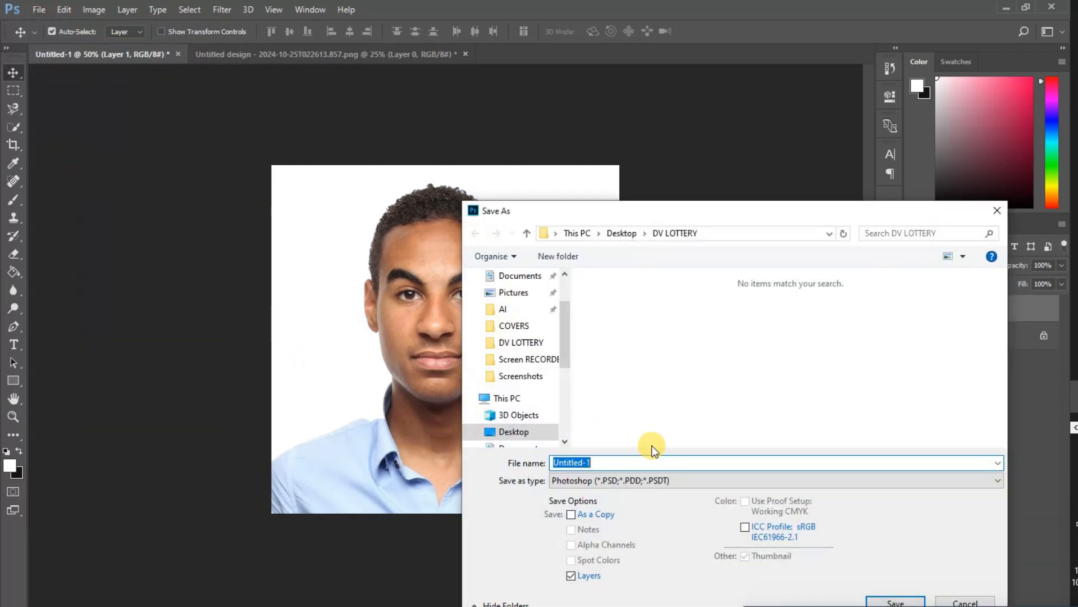
text(d)
text(DV LOTTERY PHOTO)
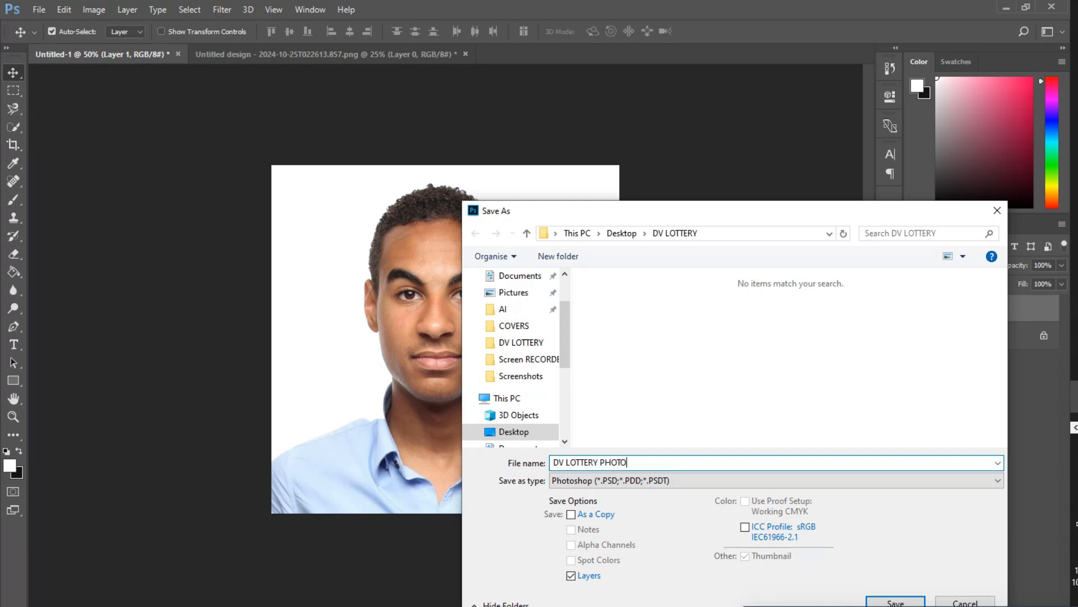
drag(811, 215, 797, 153)
click(674, 419)
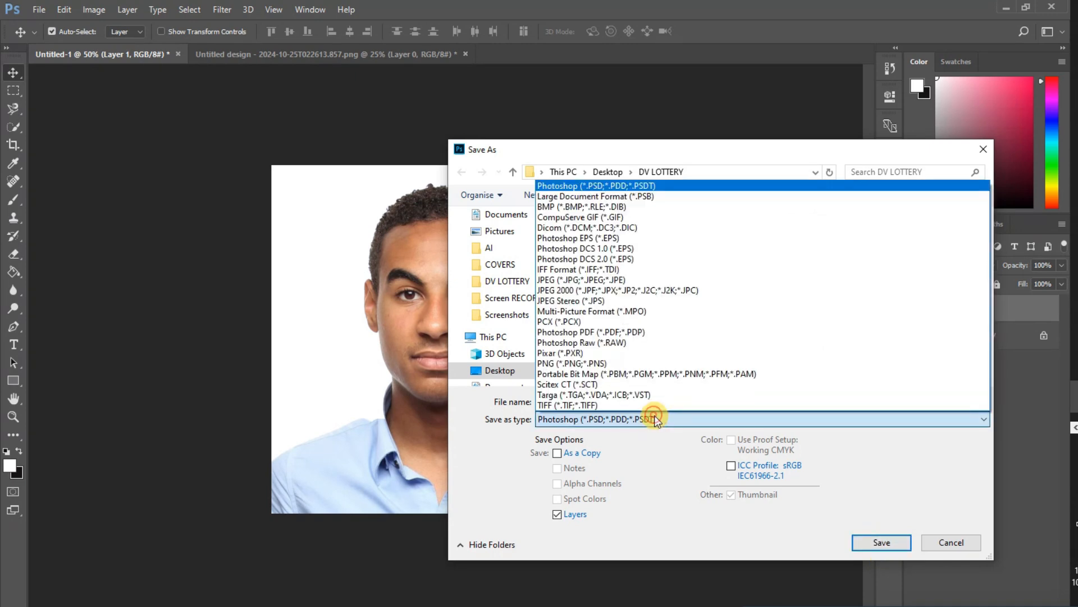
click(579, 279)
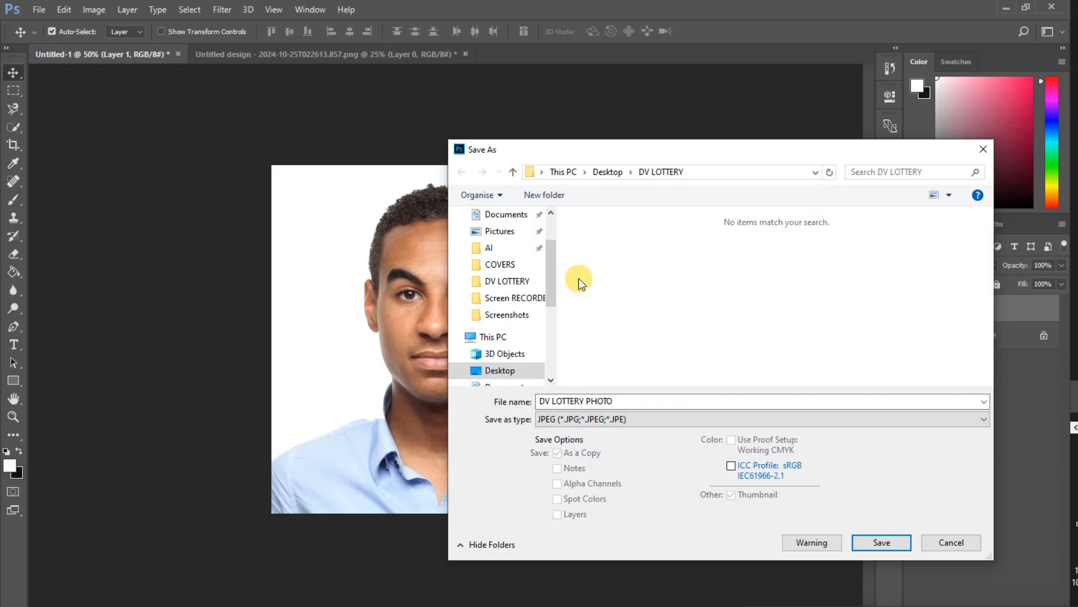
click(887, 542)
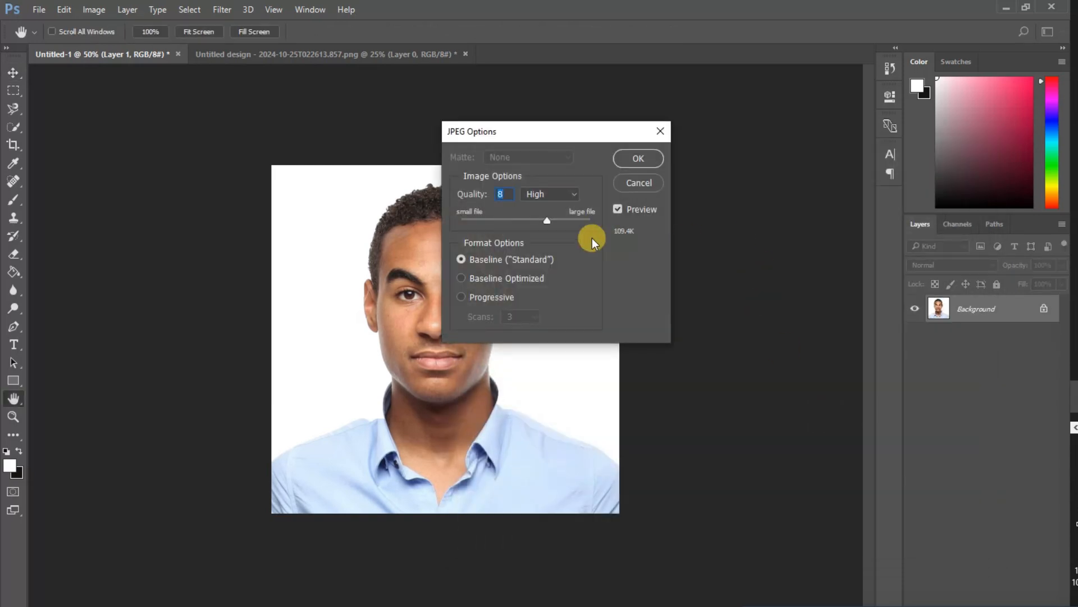
click(631, 163)
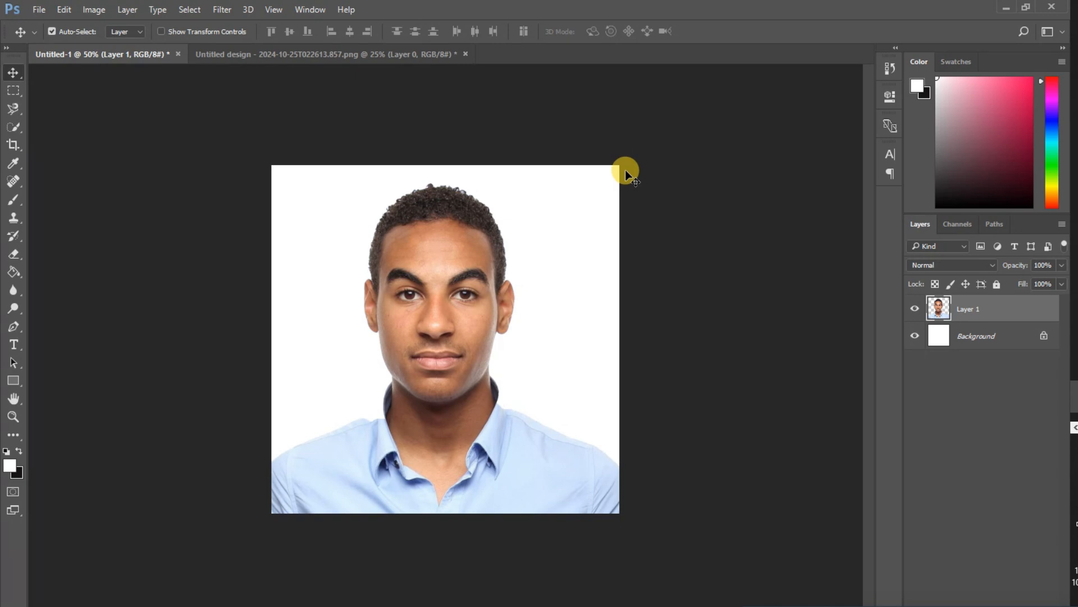
Step: Switch to the desktop and open the DV LOTTERY folder in File Explorer
click(1006, 8)
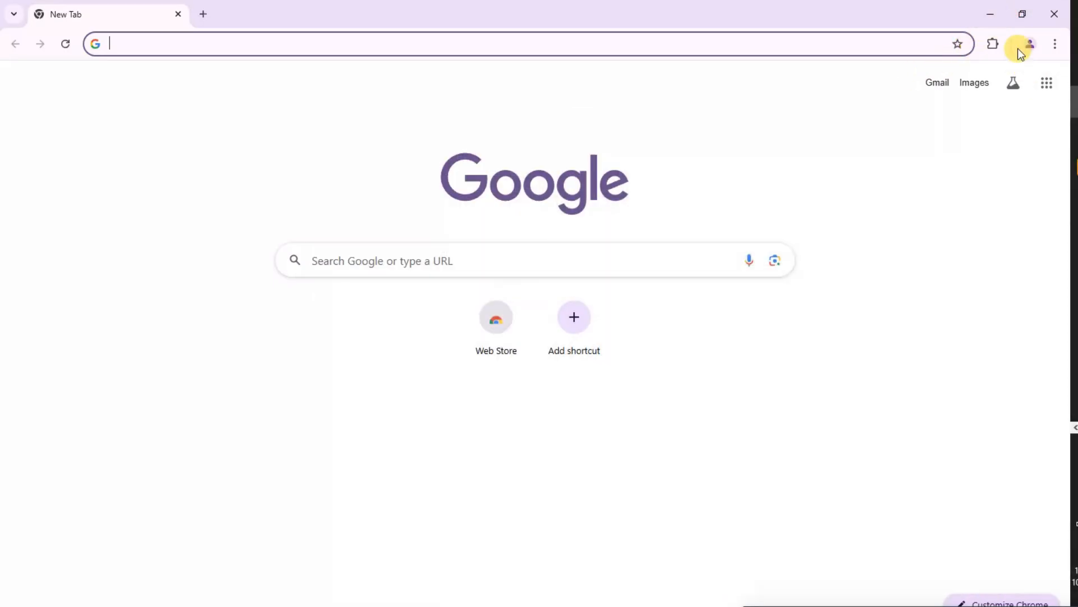
click(990, 15)
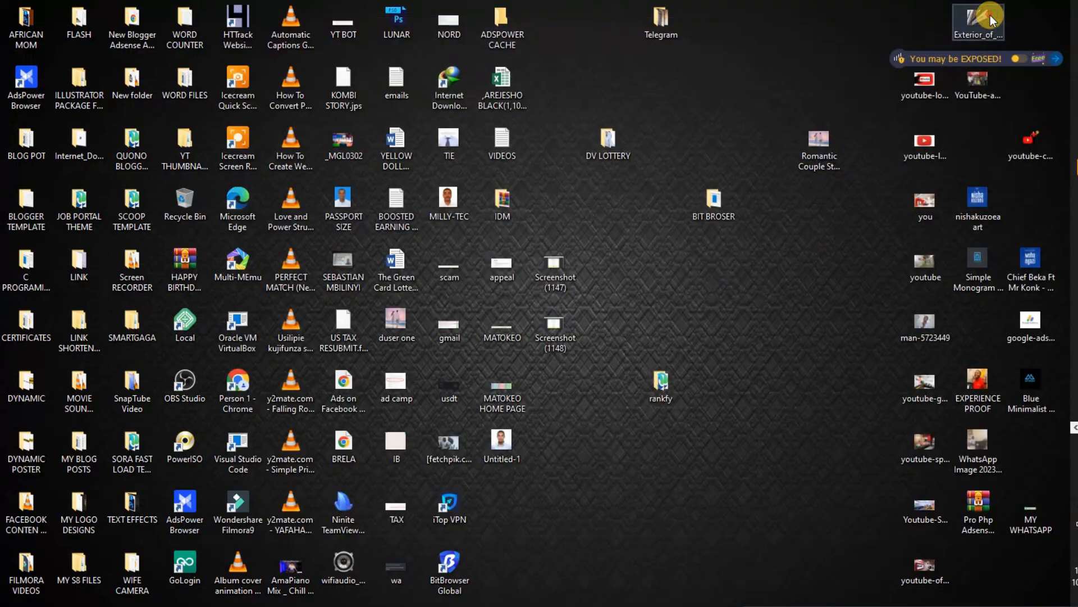
double_click(617, 145)
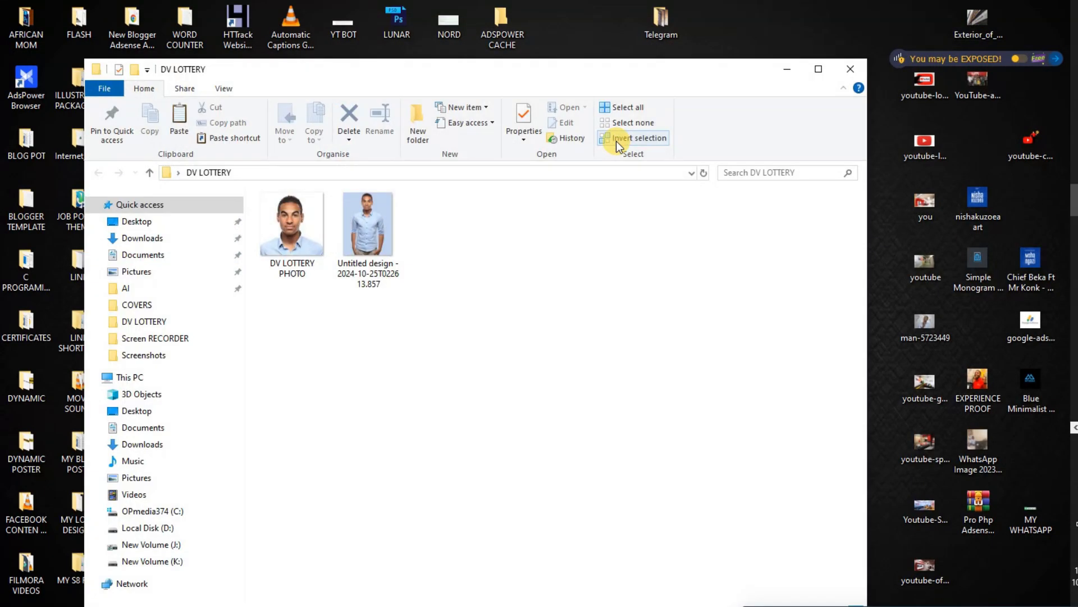
Step: Open DV LOTTERY PHOTO in Paint, examine the exported portrait from head to shoulders, and close Paint
click(287, 236)
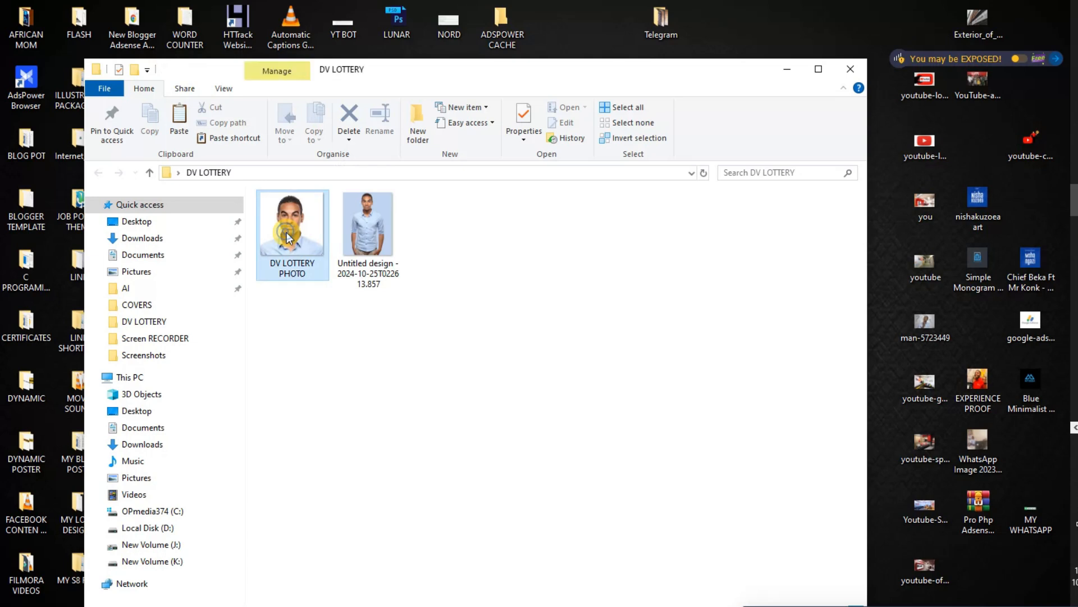
right_click(288, 236)
click(328, 229)
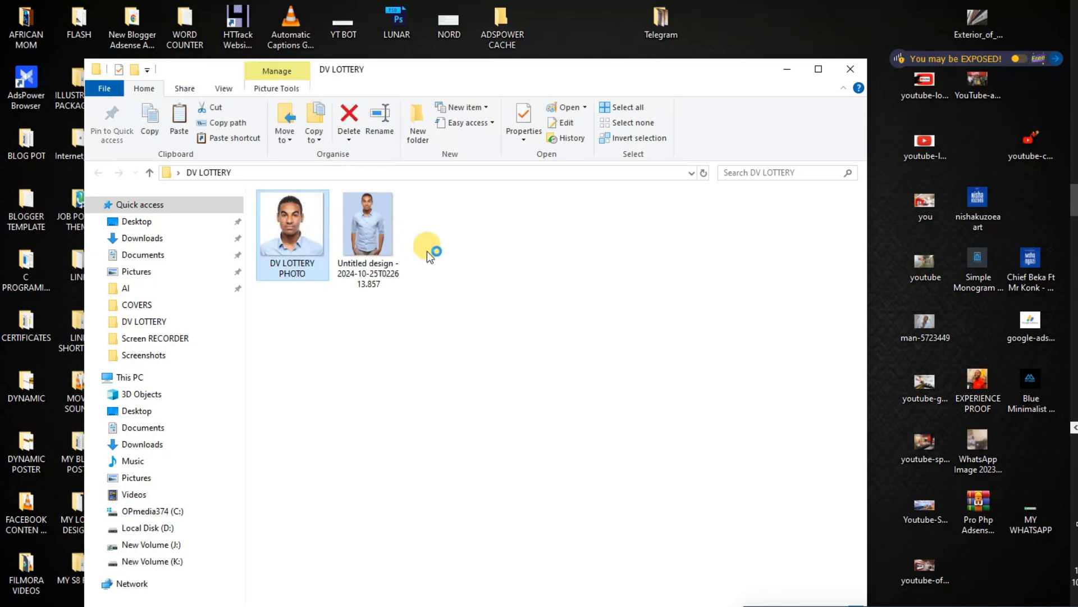
scroll(387, 353, down, 3)
scroll(385, 352, up, 3)
scroll(386, 353, down, 3)
scroll(388, 356, up, 3)
scroll(393, 354, down, 3)
scroll(423, 339, up, 3)
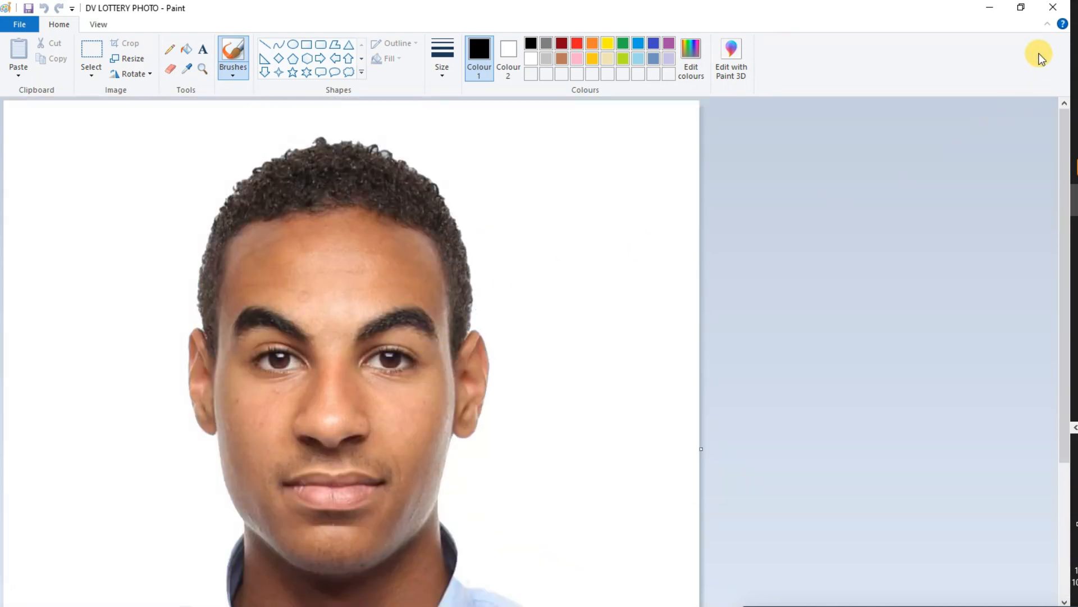
click(1053, 8)
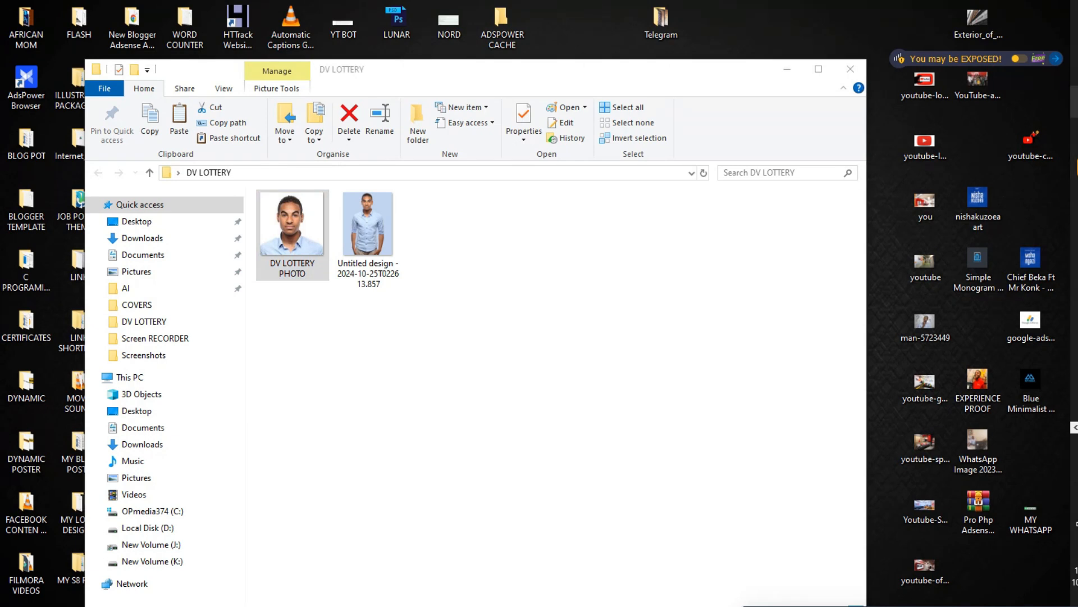
Step: Switch to Chrome and search Google for "dv lottery photo checker"
click(1074, 102)
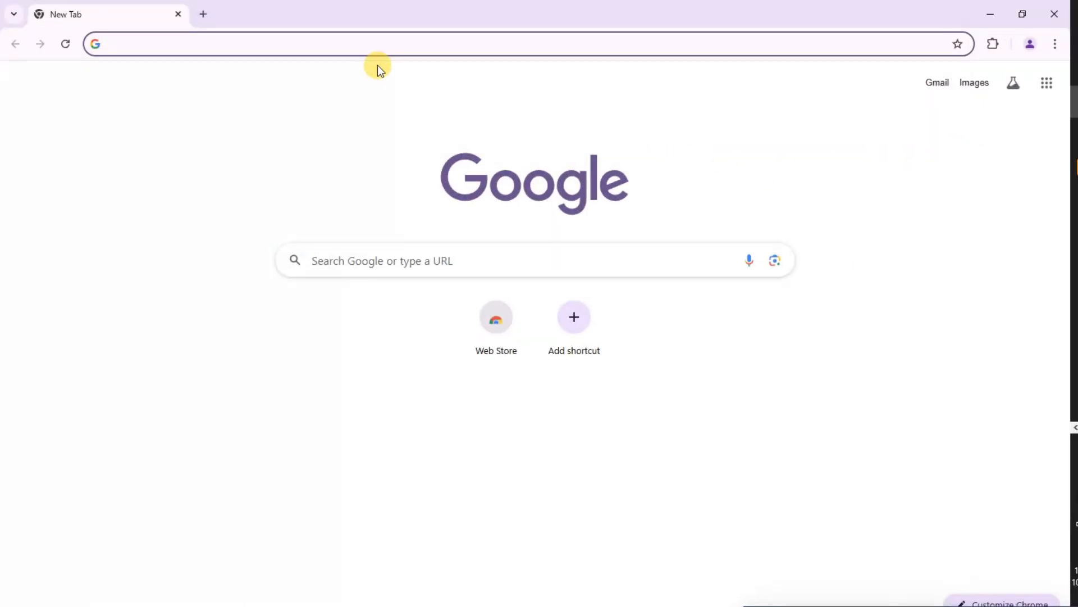
text(DV)
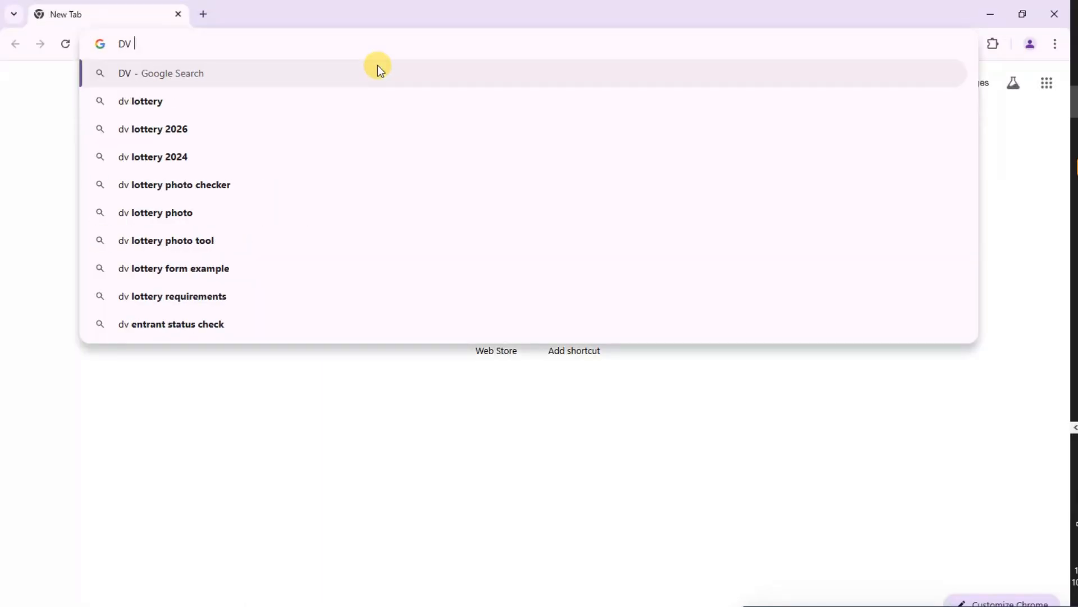
key(BackSpace)
key(BackSpace)
text(dv)
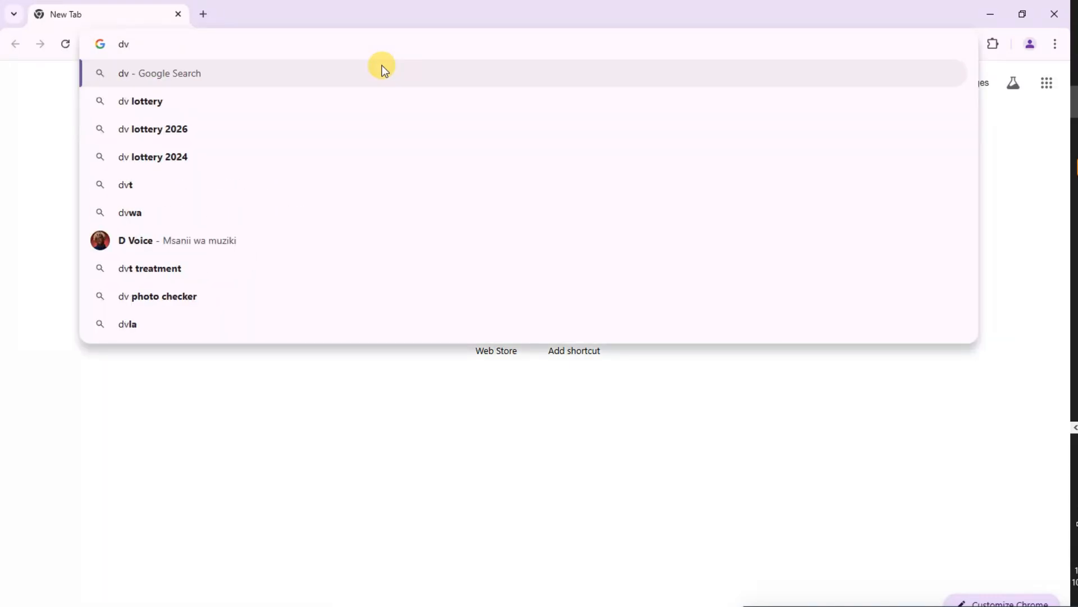
text( lotter)
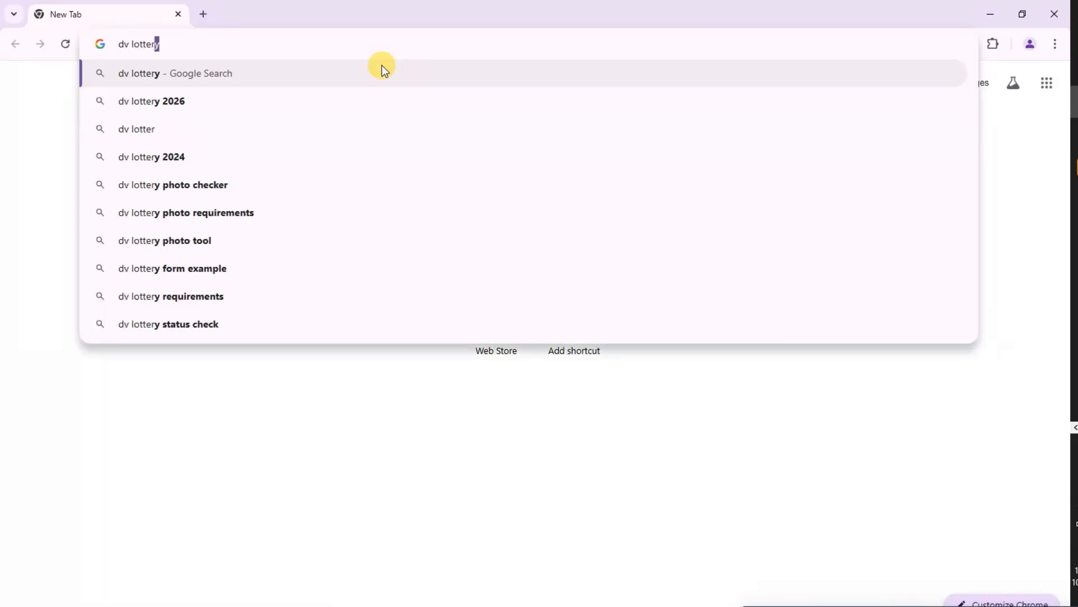
text(y)
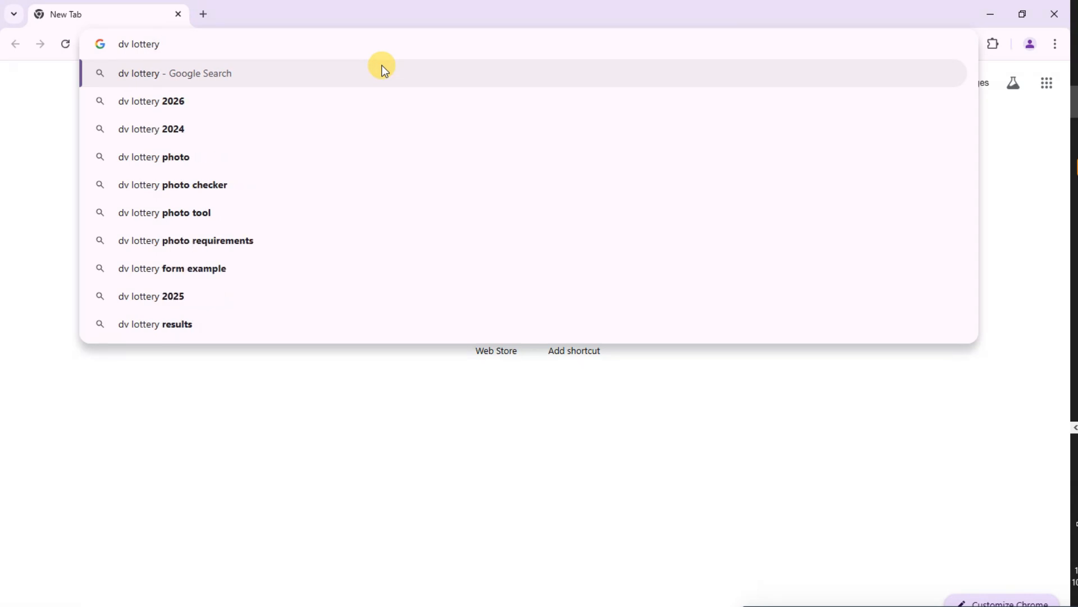
click(186, 186)
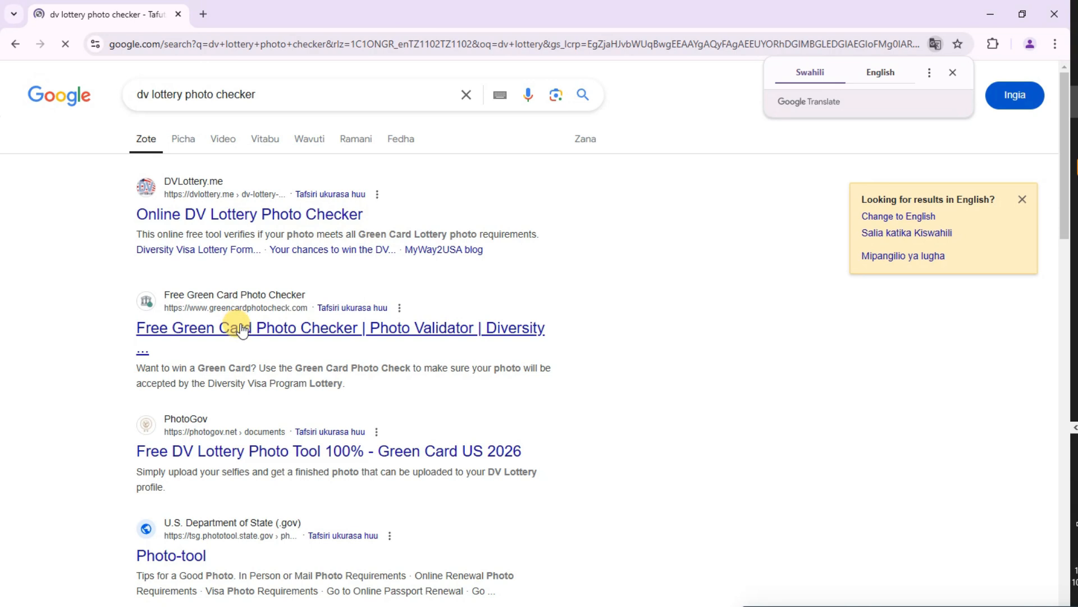
Step: Open the Free Green Card Photo Checker site and upload DV LOTTERY PHOTO from the DV LOTTERY folder on the Desktop
click(241, 332)
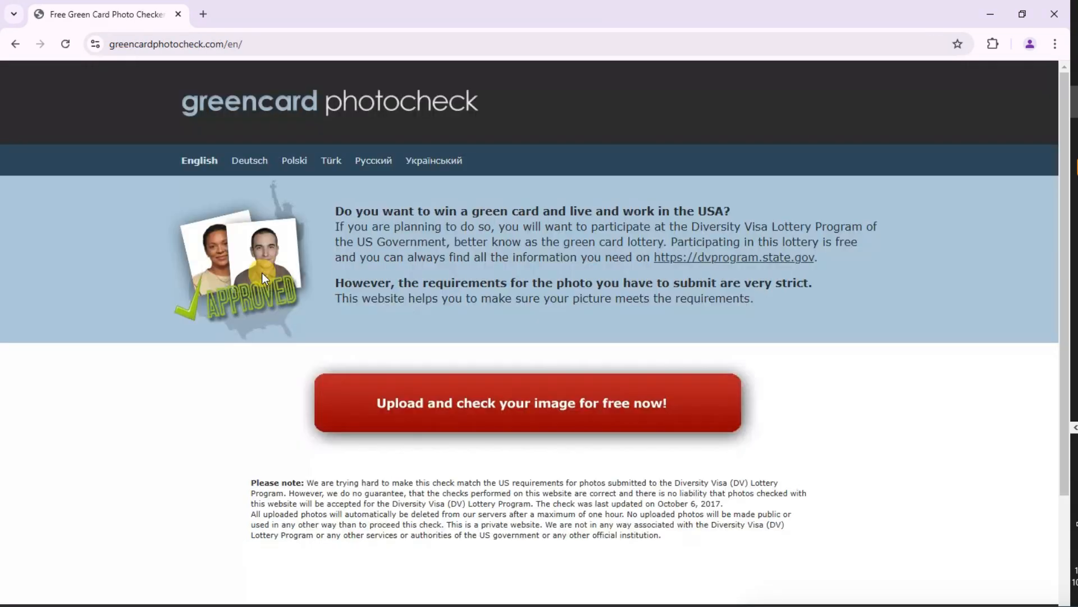
click(492, 404)
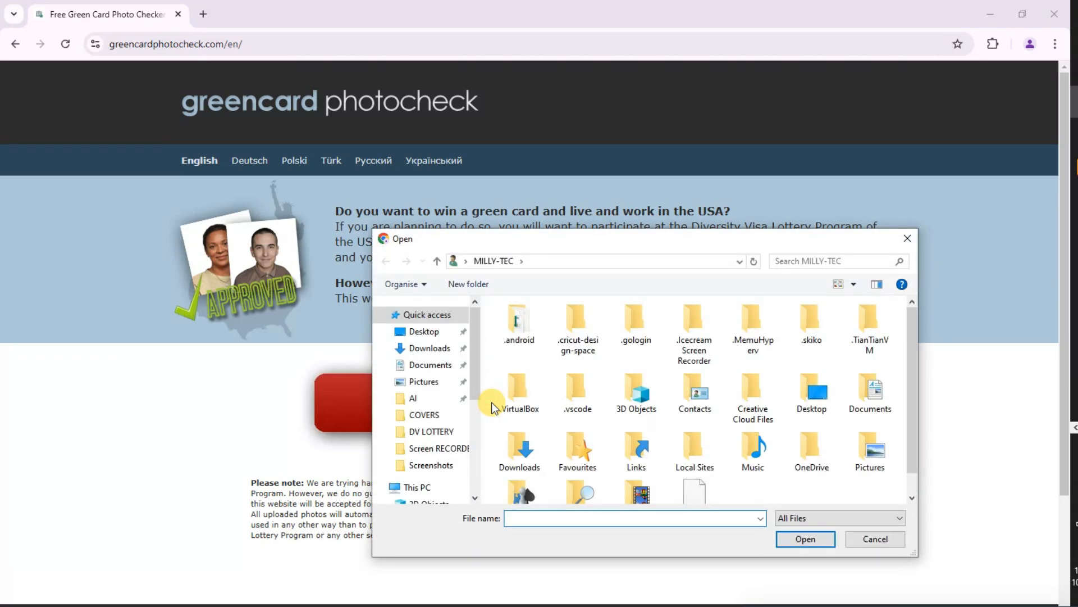
click(424, 331)
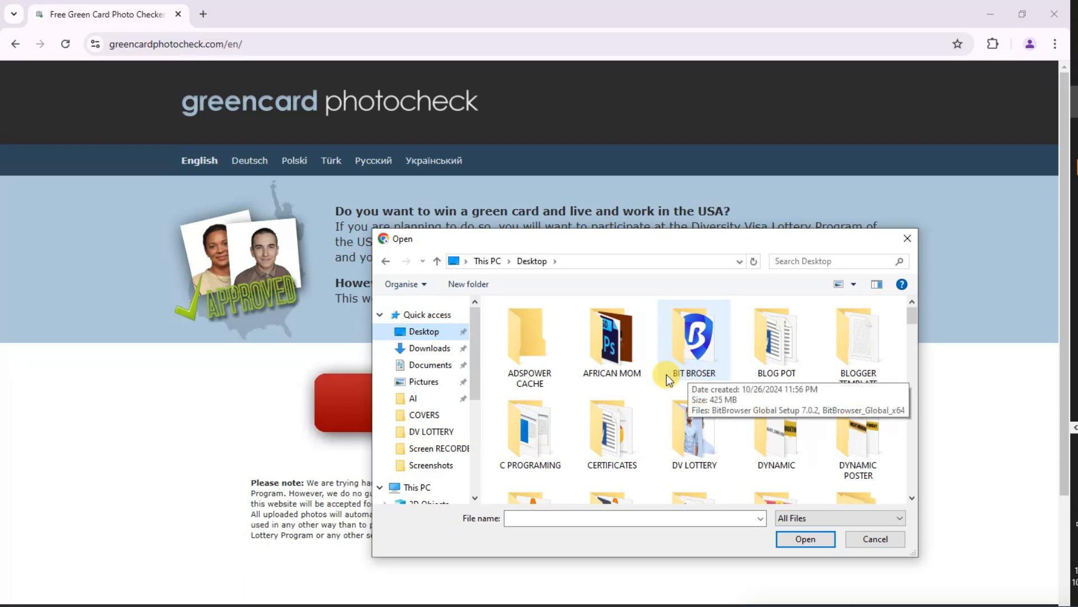
double_click(701, 423)
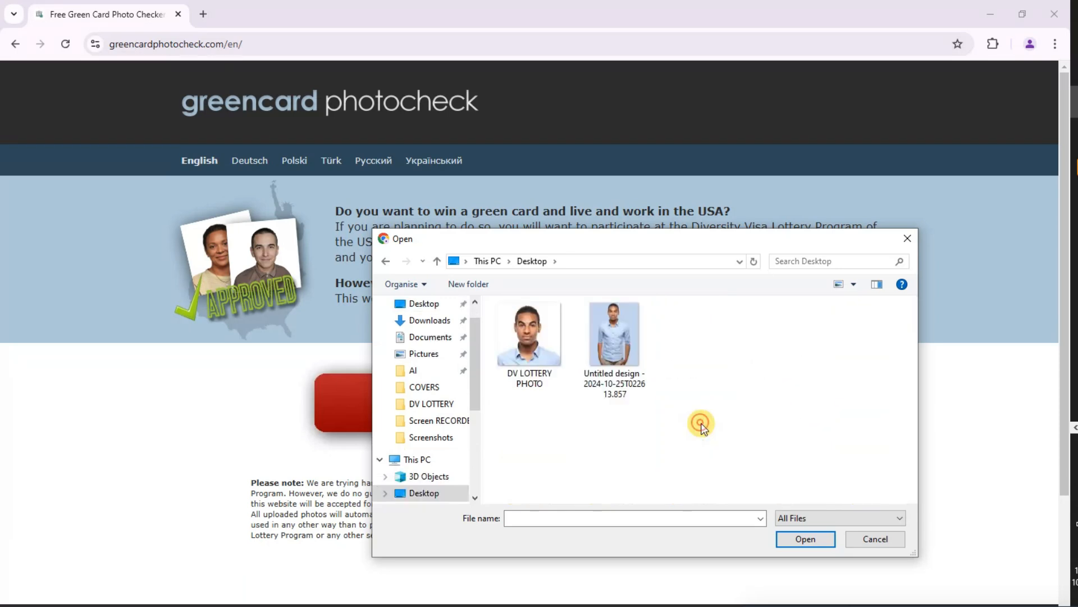
click(528, 338)
click(803, 538)
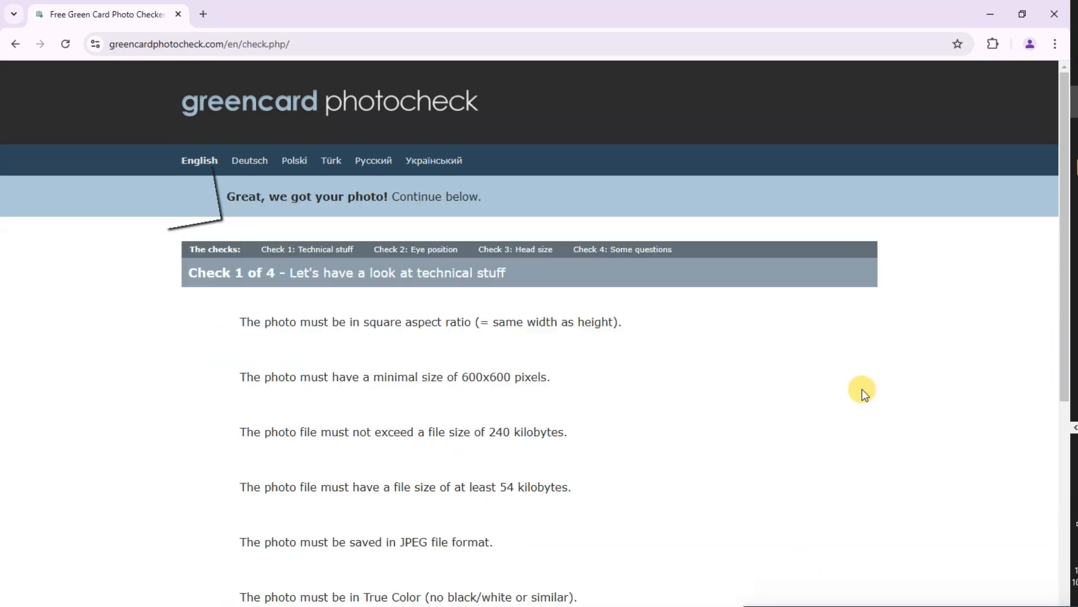
Step: Review the technical requirements in Check 1 of 4, from aspect ratio and file size to the background colour
scroll(720, 403, down, 5)
scroll(720, 403, up, 4)
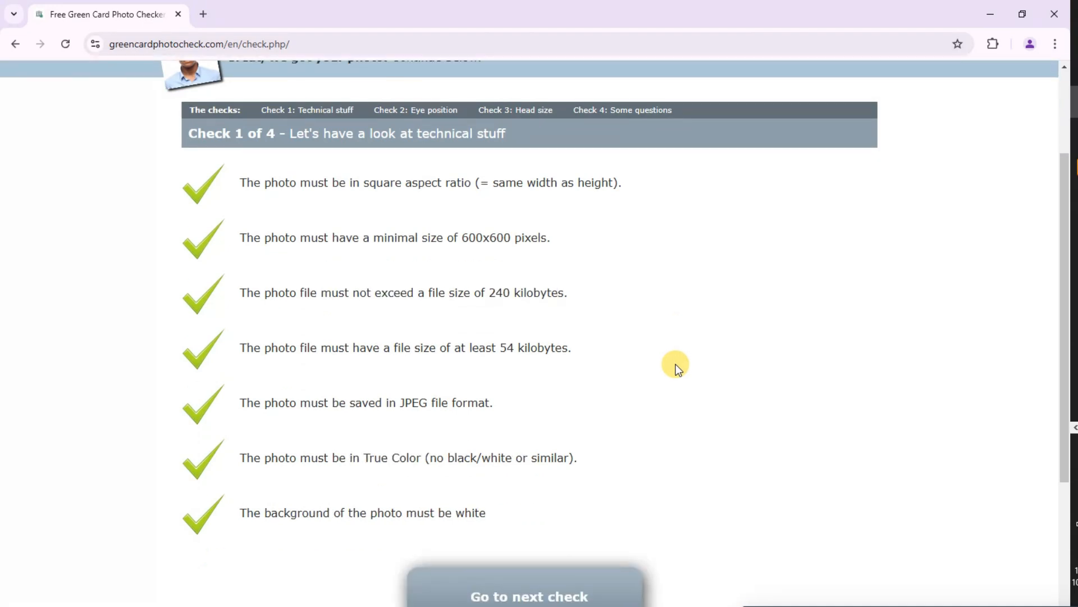
scroll(676, 364, up, 3)
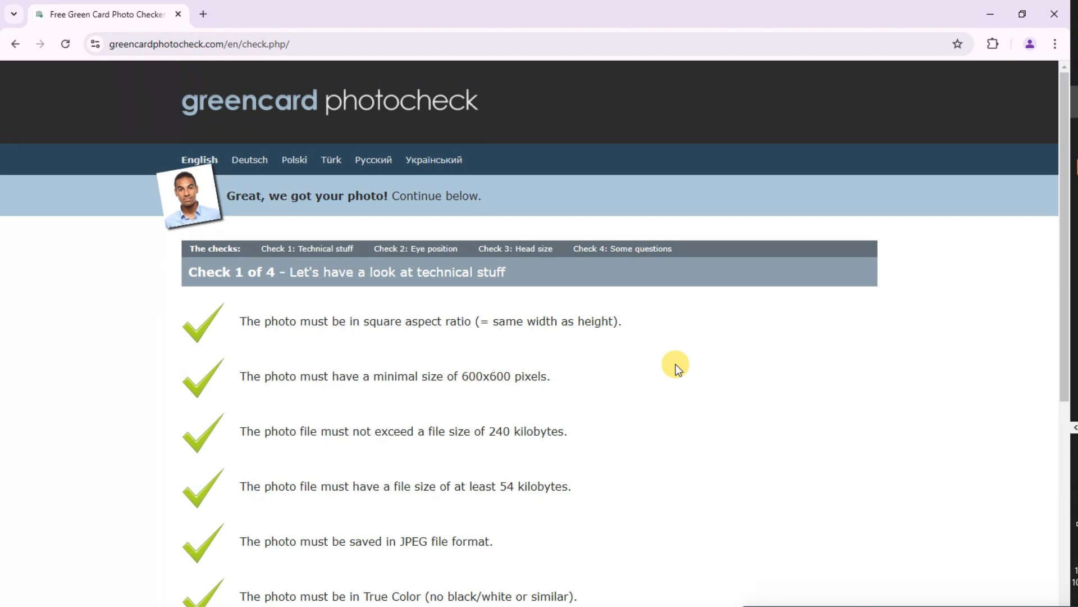
scroll(675, 364, down, 1)
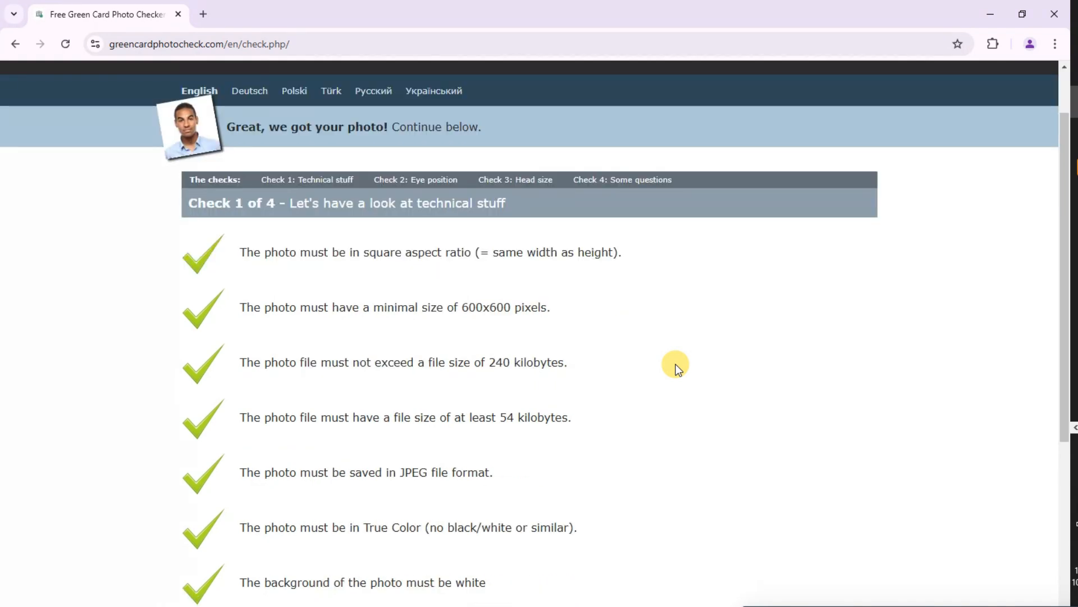